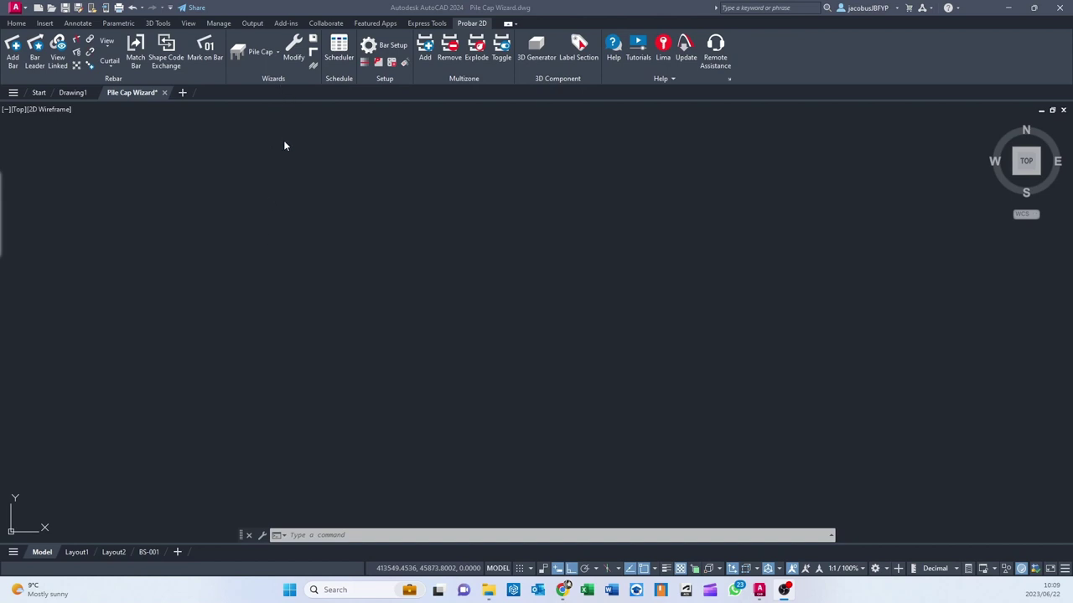
- Start the Pile Cap wizard and set the first bar mark of the new pile cap to 1
click(253, 51)
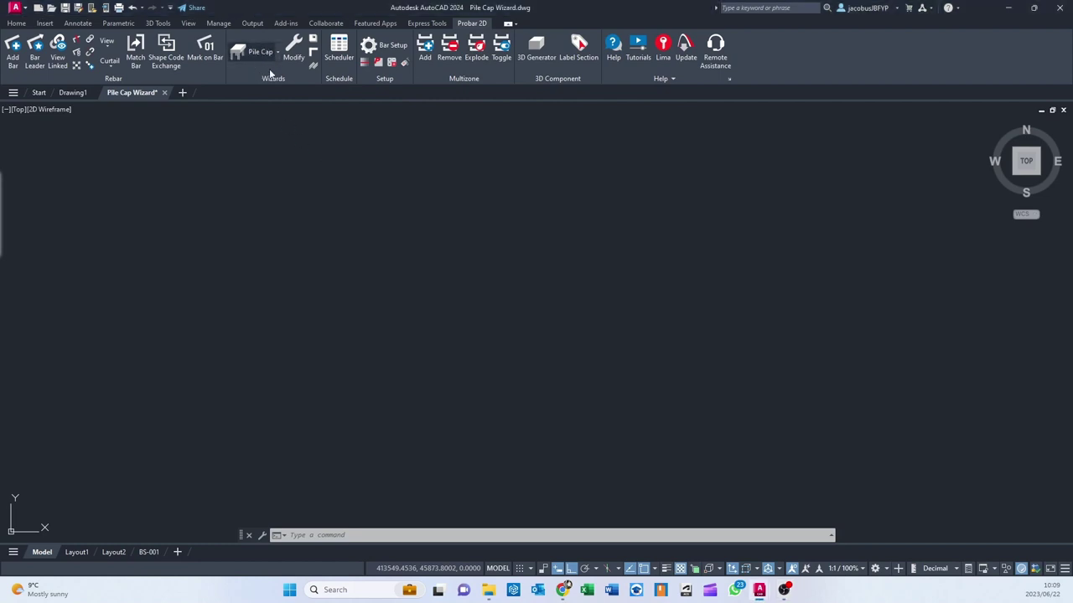
click(251, 54)
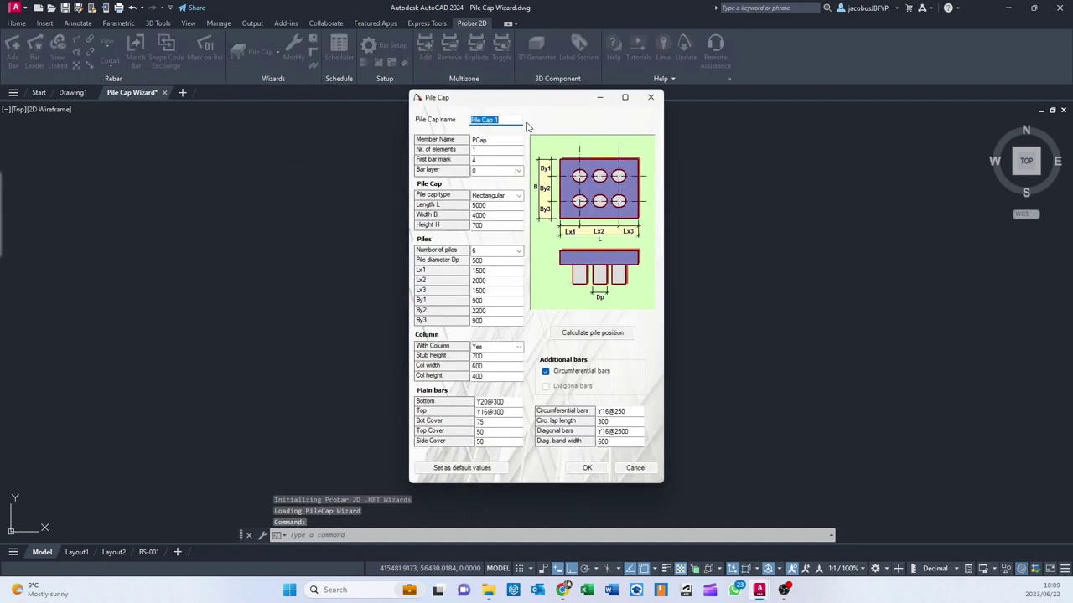
drag(529, 105, 319, 107)
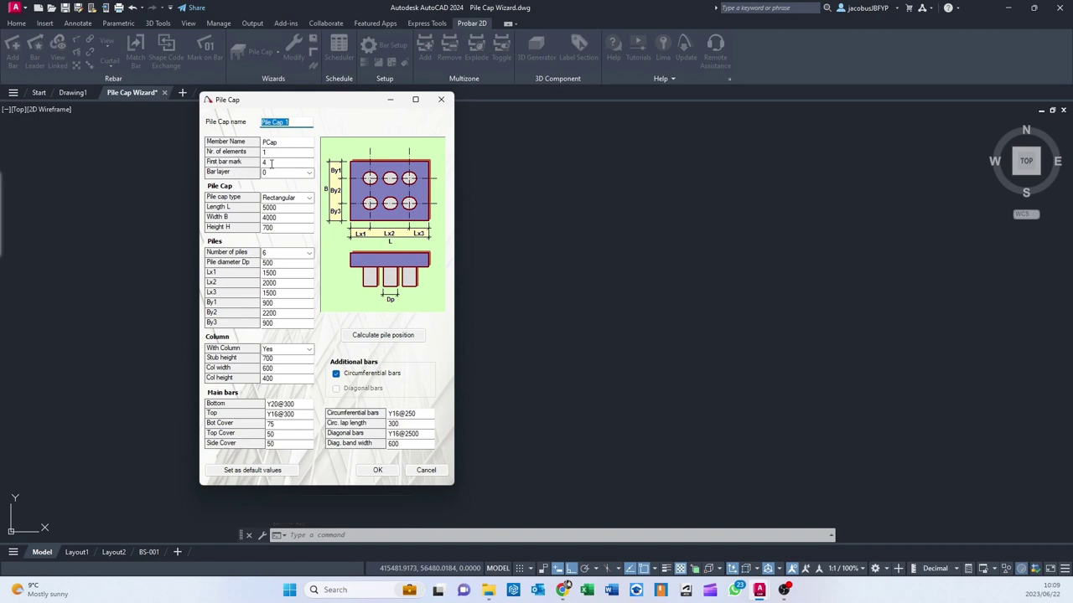
click(285, 162)
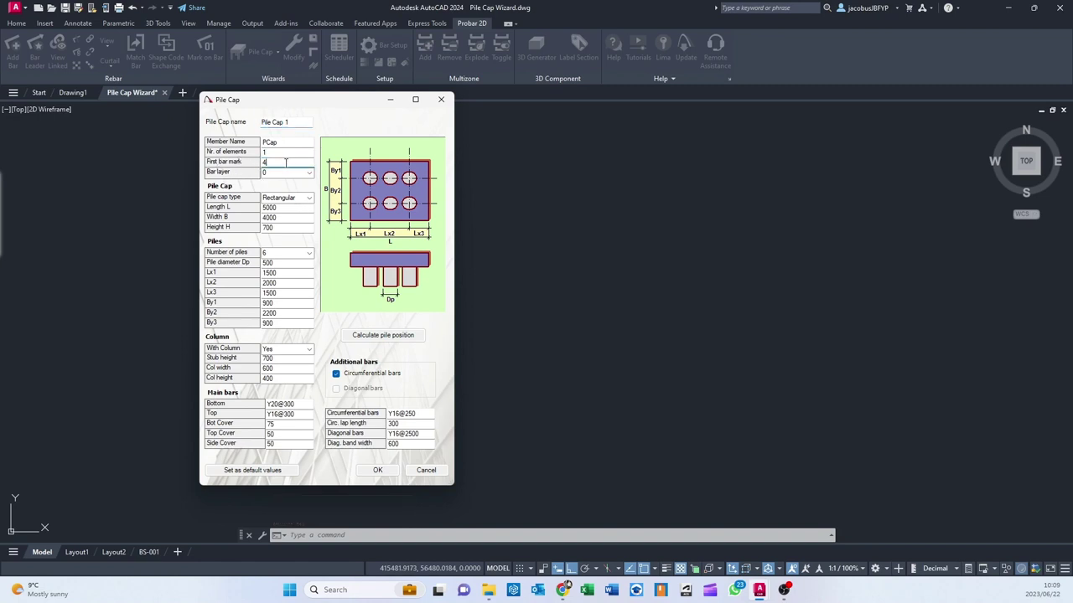
text(1)
- Check the choices for pile cap type and column, keeping the Rectangular type and With Column at Yes
click(309, 199)
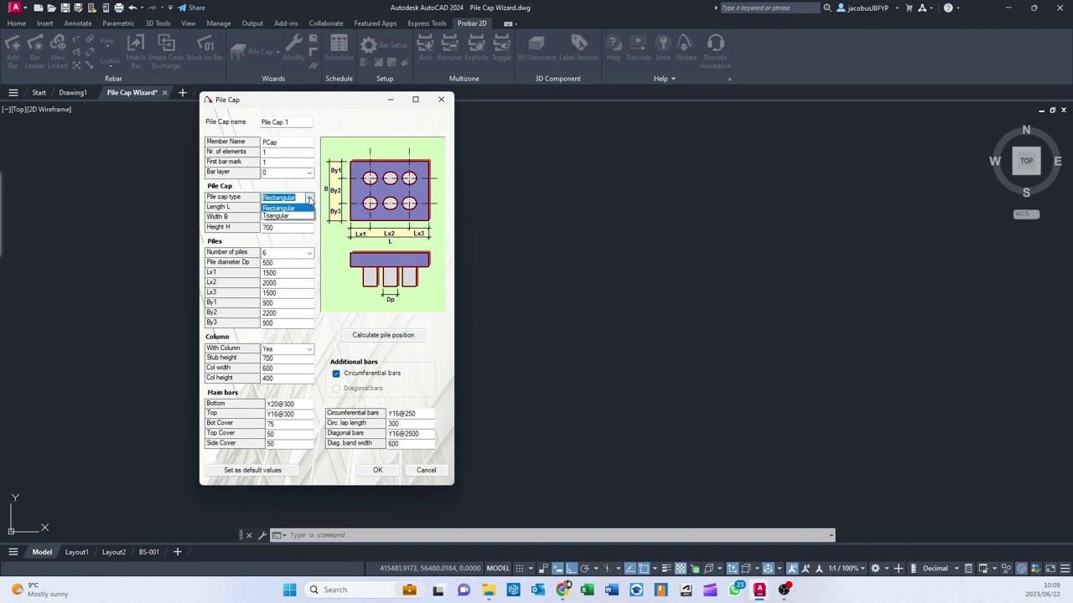
click(236, 228)
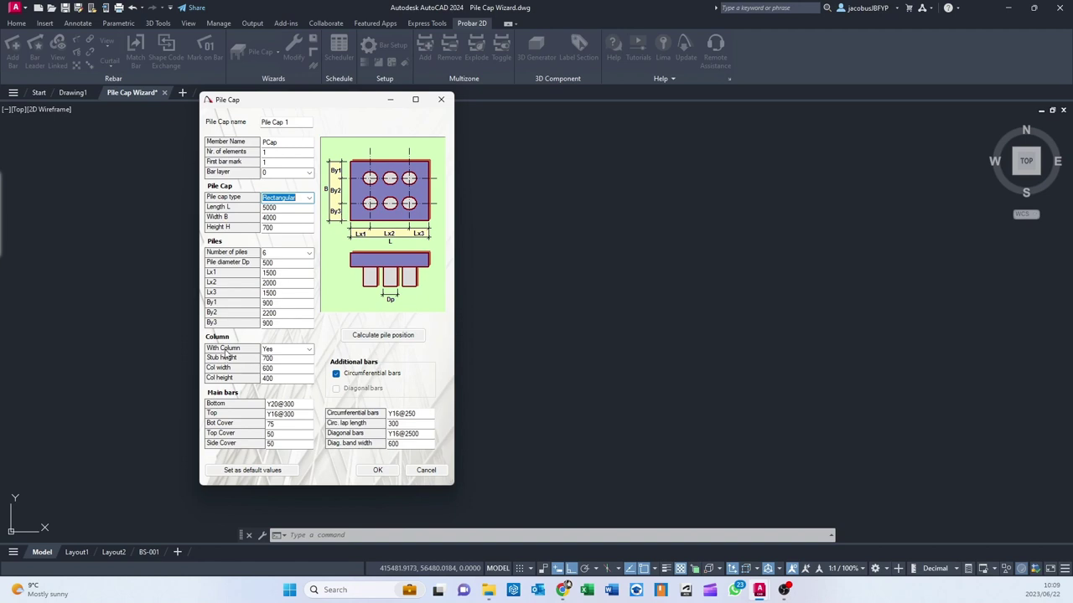
click(309, 349)
click(310, 351)
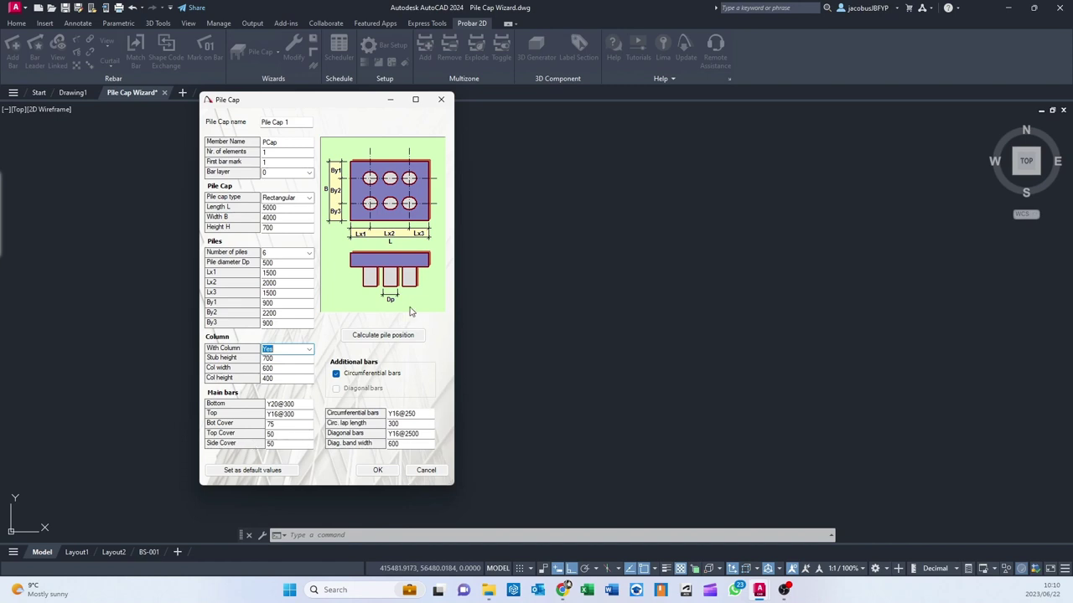
- Calculate the pile positions and insert the pile cap drawing in the empty model space
click(375, 338)
click(377, 470)
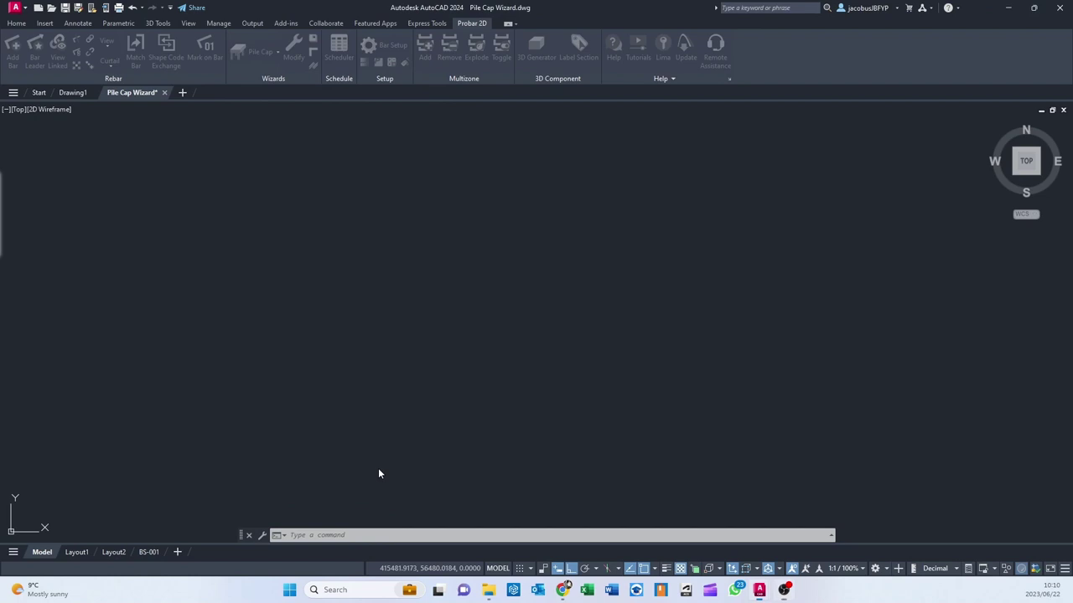
click(425, 345)
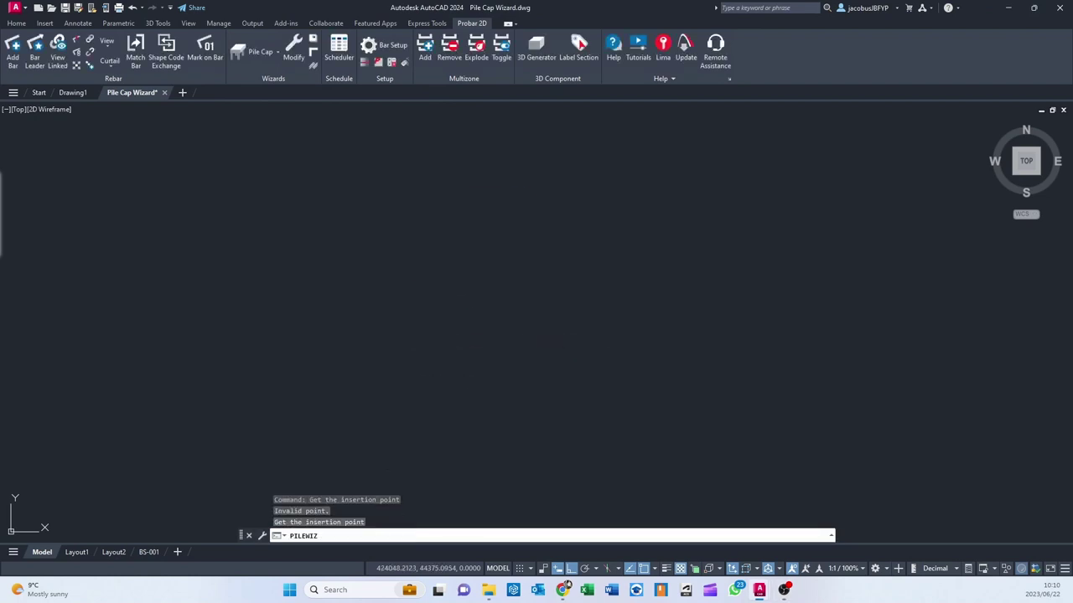
- Examine the plan and section of Pile Cap 1, including the bar layout, bar labels and dimensions
scroll(501, 312, up, 4)
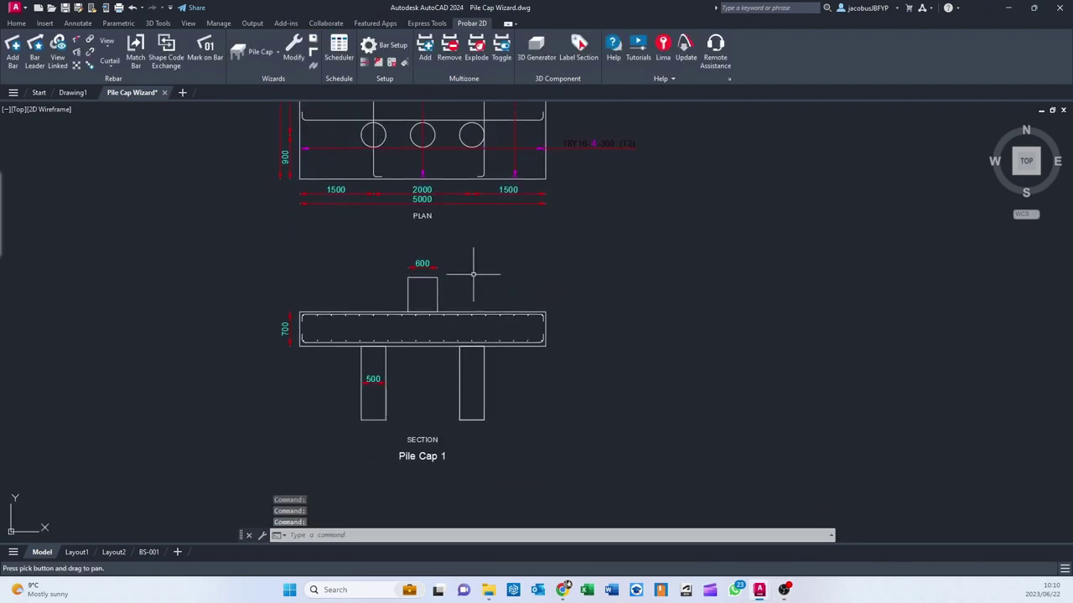
middle_drag(430, 327, 449, 250)
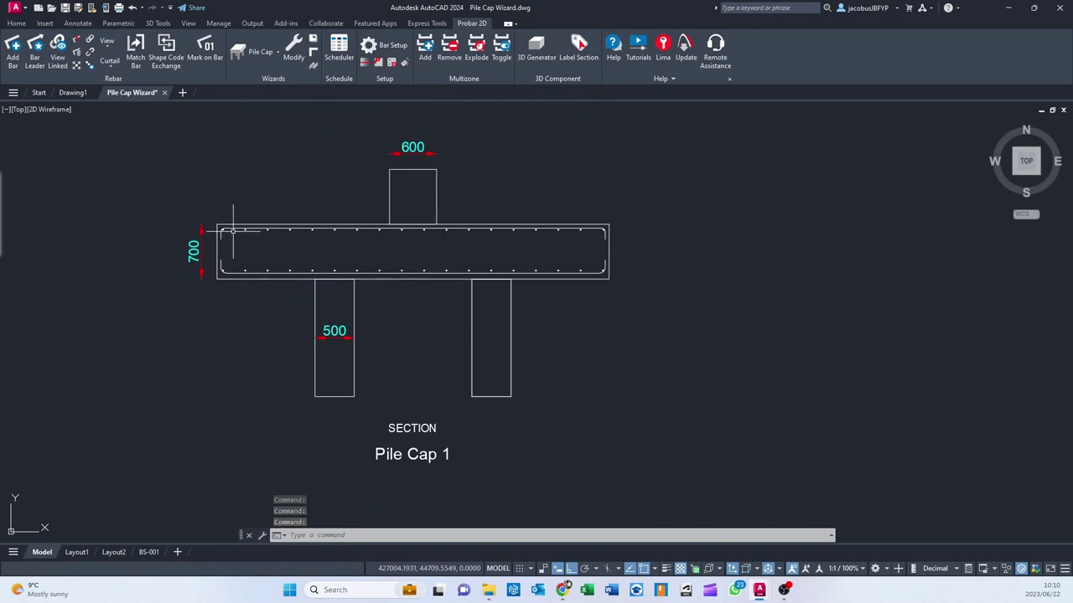
scroll(349, 258, down, 1)
middle_drag(363, 245, 366, 414)
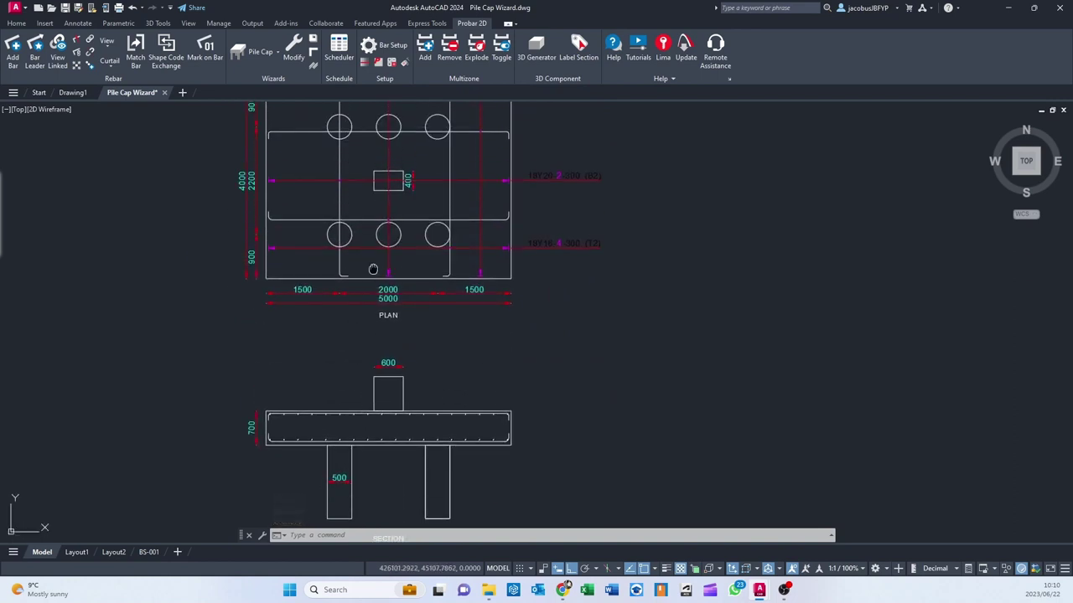
middle_drag(374, 268, 368, 356)
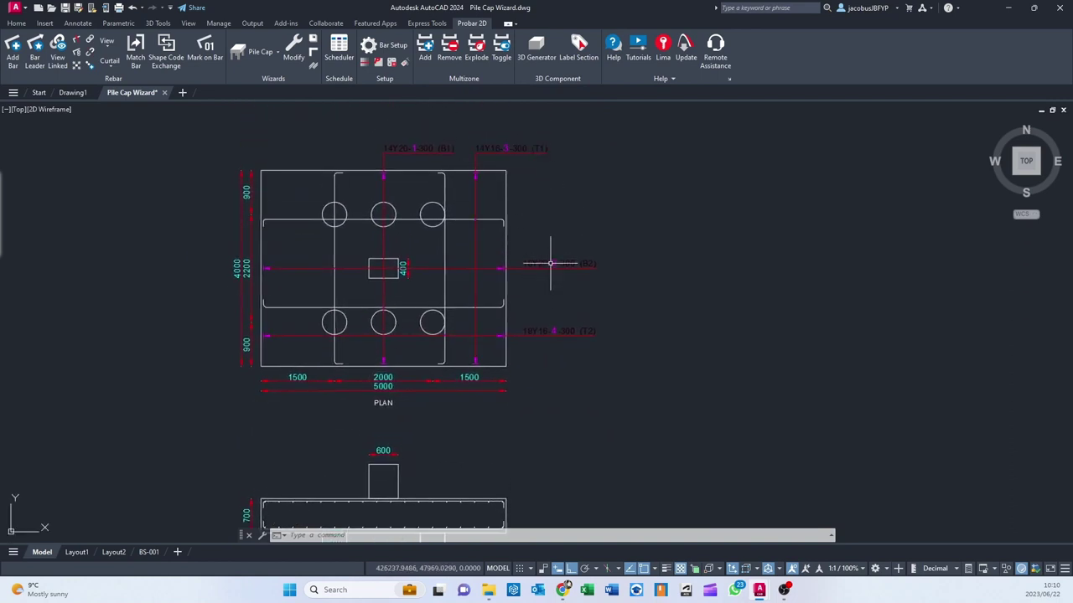
mouse_move(551, 327)
middle_down()
mouse_move(544, 290)
mouse_move(461, 297)
middle_up()
middle_drag(374, 211, 458, 288)
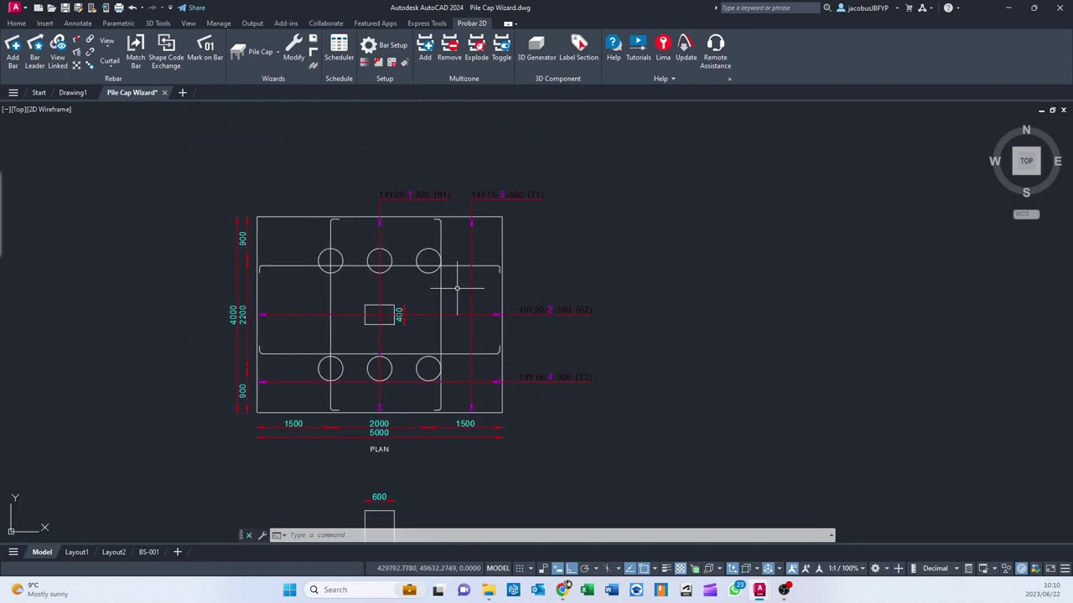
middle_drag(419, 518, 412, 314)
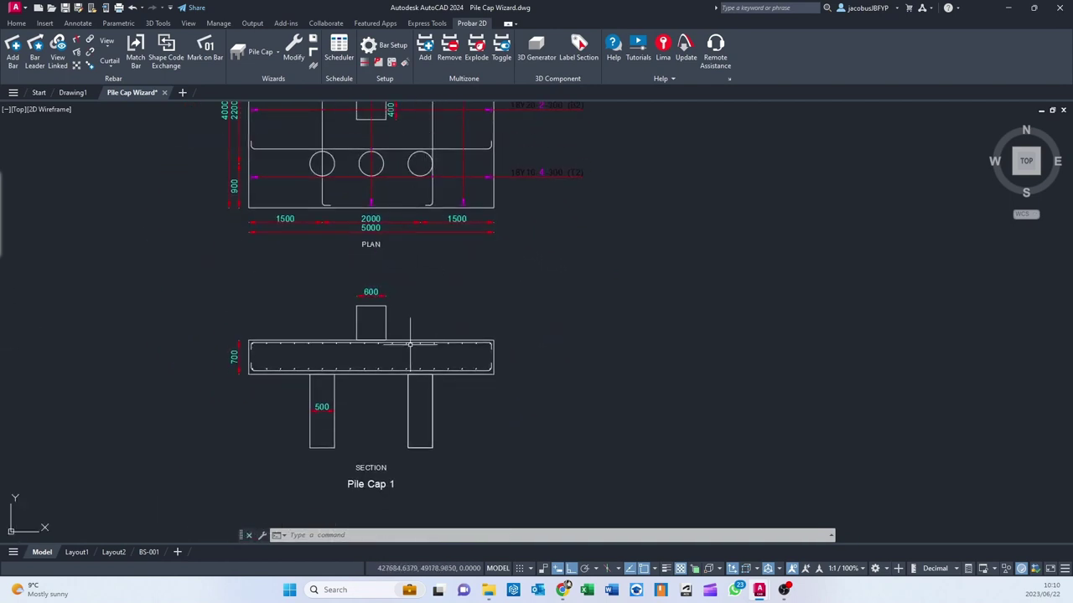
mouse_move(468, 205)
middle_down()
mouse_move(474, 307)
mouse_move(464, 386)
middle_up()
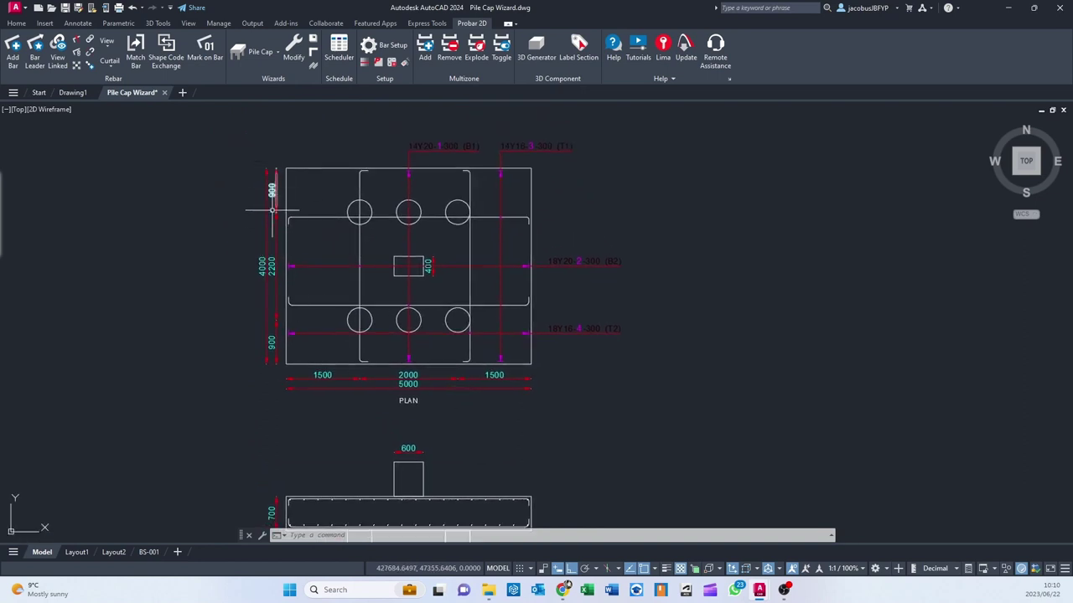
middle_drag(473, 309, 399, 361)
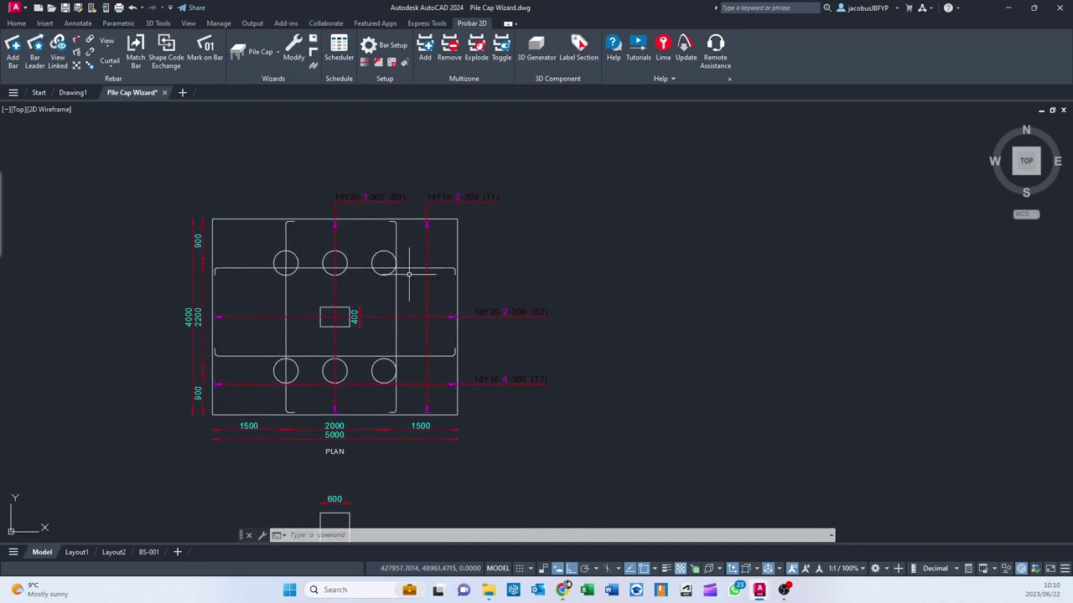
mouse_move(365, 274)
middle_down()
mouse_move(423, 243)
mouse_move(456, 246)
middle_up()
scroll(423, 242, down, 2)
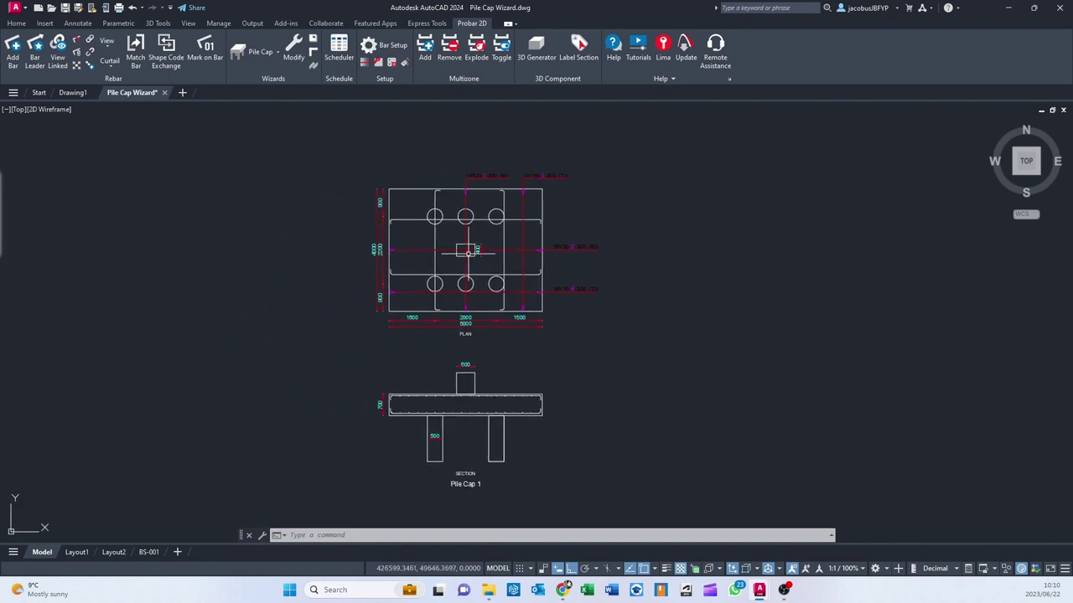
scroll(465, 249, up, 4)
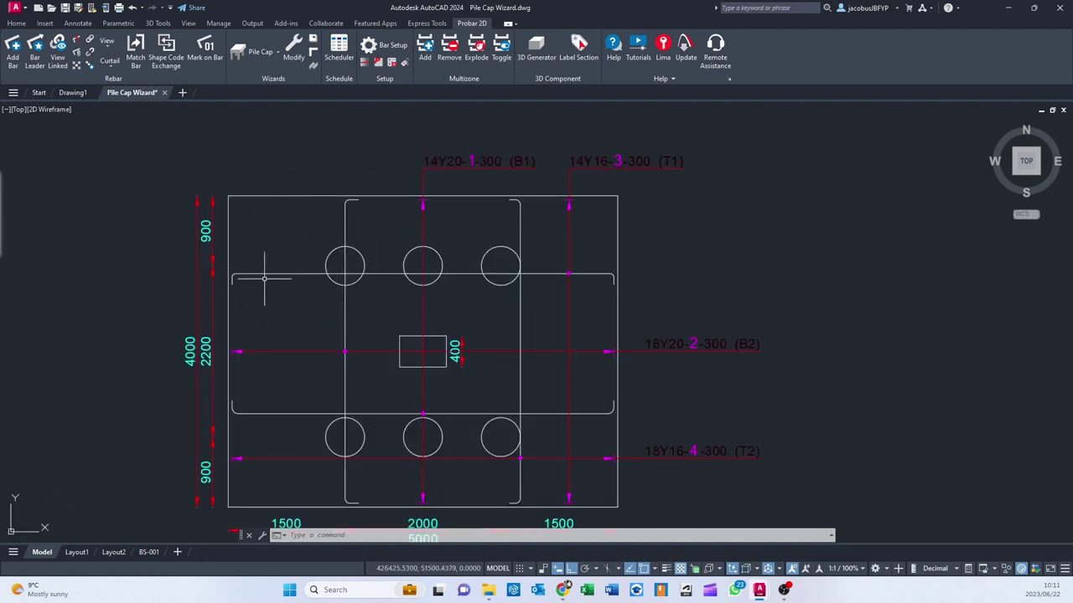
scroll(403, 318, down, 2)
middle_drag(453, 369, 348, 264)
middle_drag(347, 328, 391, 364)
scroll(371, 320, down, 2)
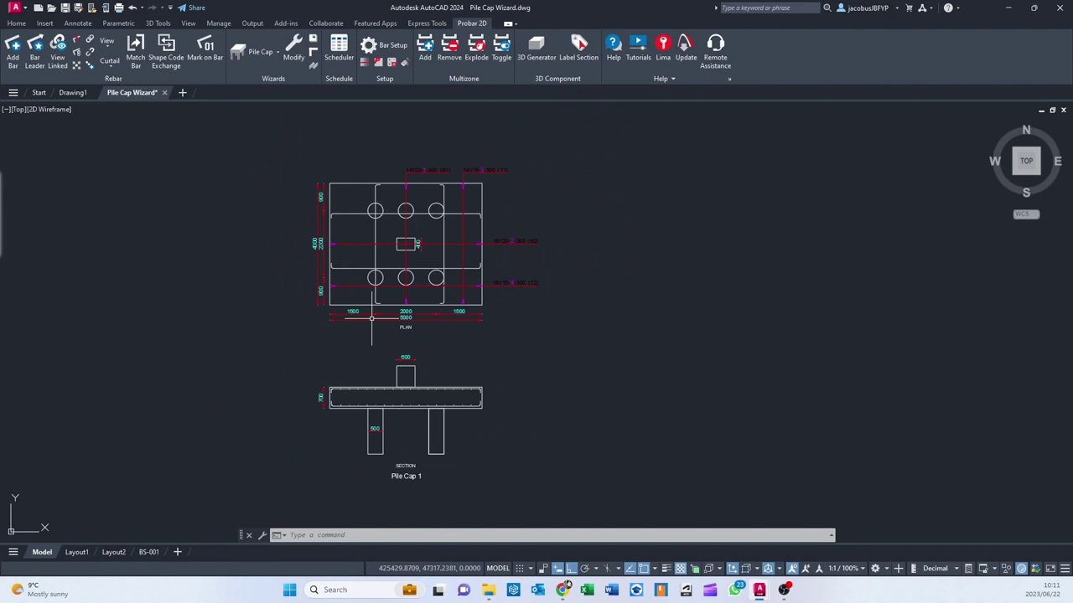
middle_drag(303, 347, 316, 336)
middle_drag(319, 148, 366, 162)
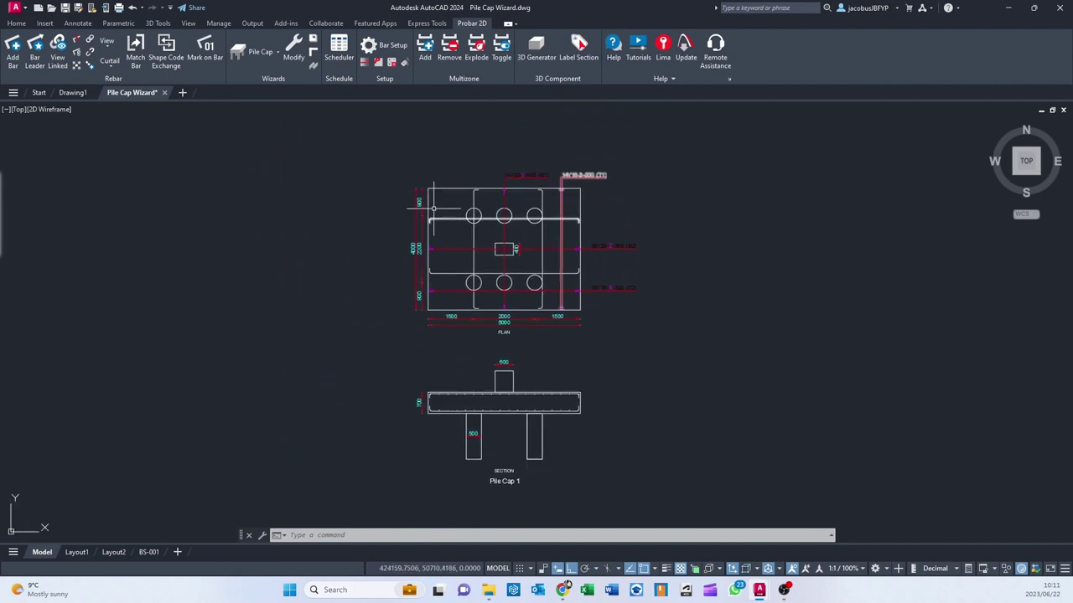
- Open the bar scheduler and renumber the bars of the whole pile cap by drawing selection, with bar optimization
click(338, 50)
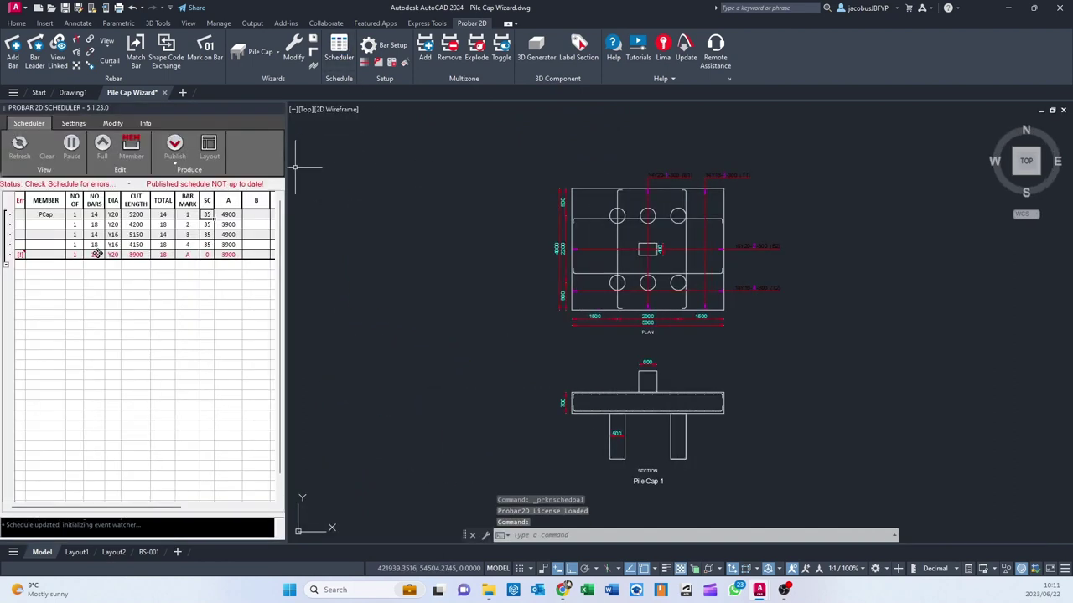
click(114, 124)
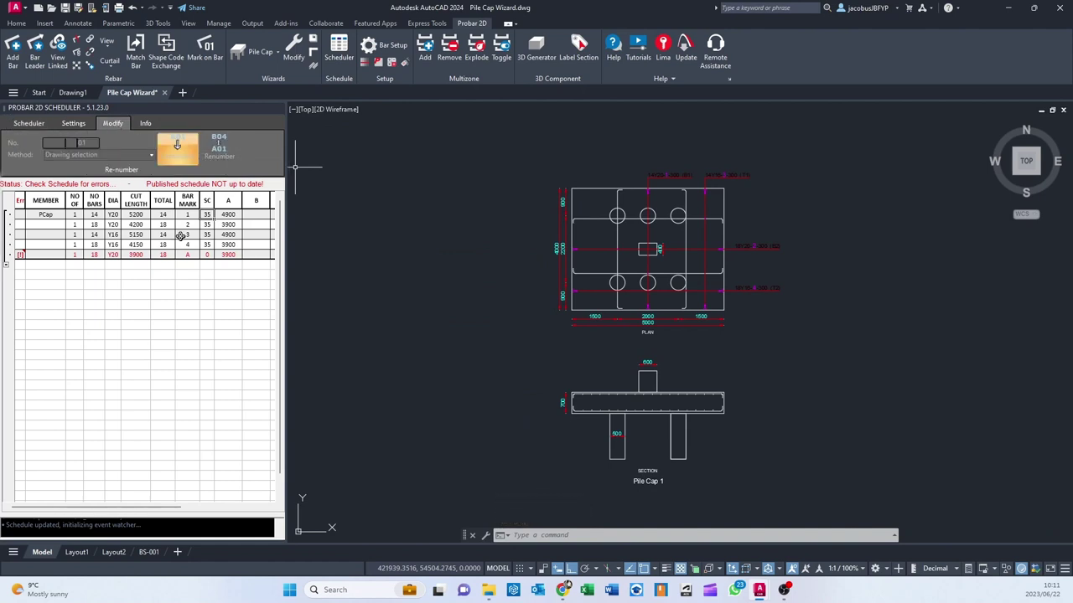
click(176, 145)
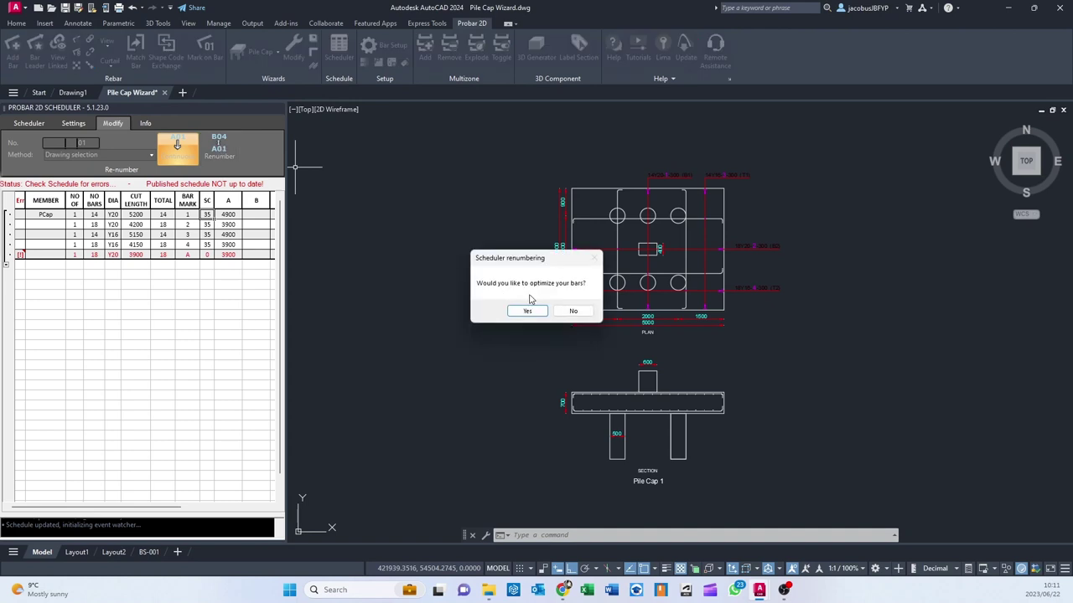
click(540, 311)
click(837, 143)
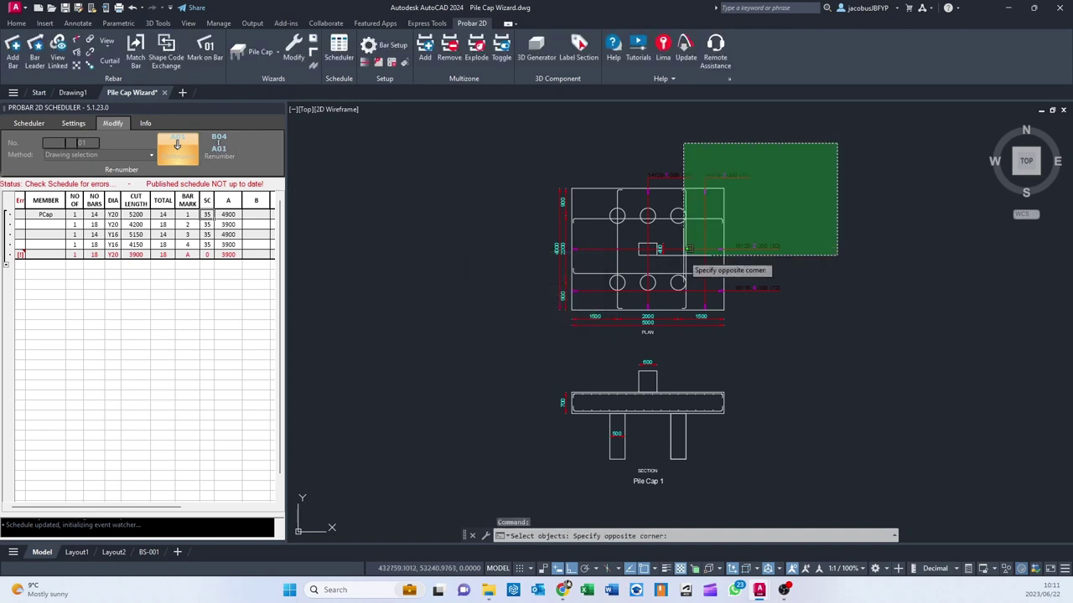
click(482, 478)
key(Return)
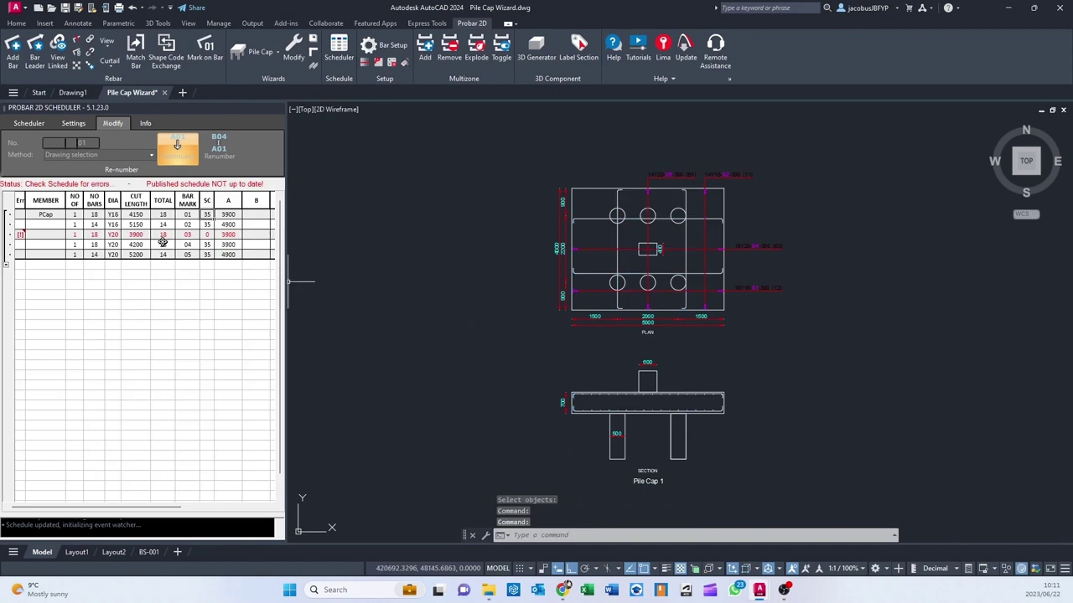
- Locate the bar of the flagged schedule row in the pile cap section and inspect where it lies
mouse_move(20, 235)
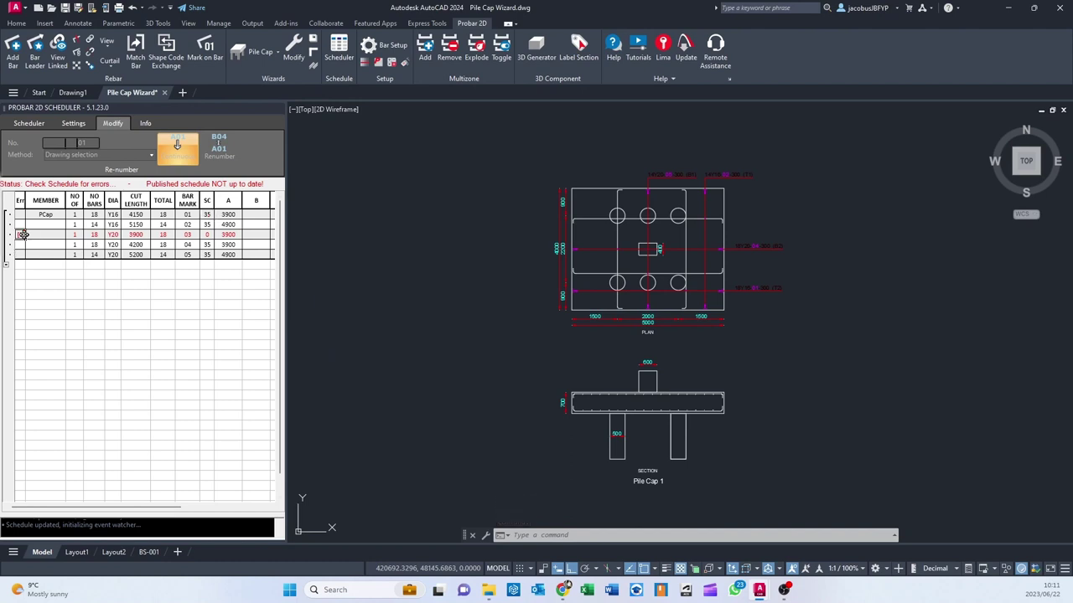
scroll(685, 432, up, 5)
scroll(683, 354, up, 1)
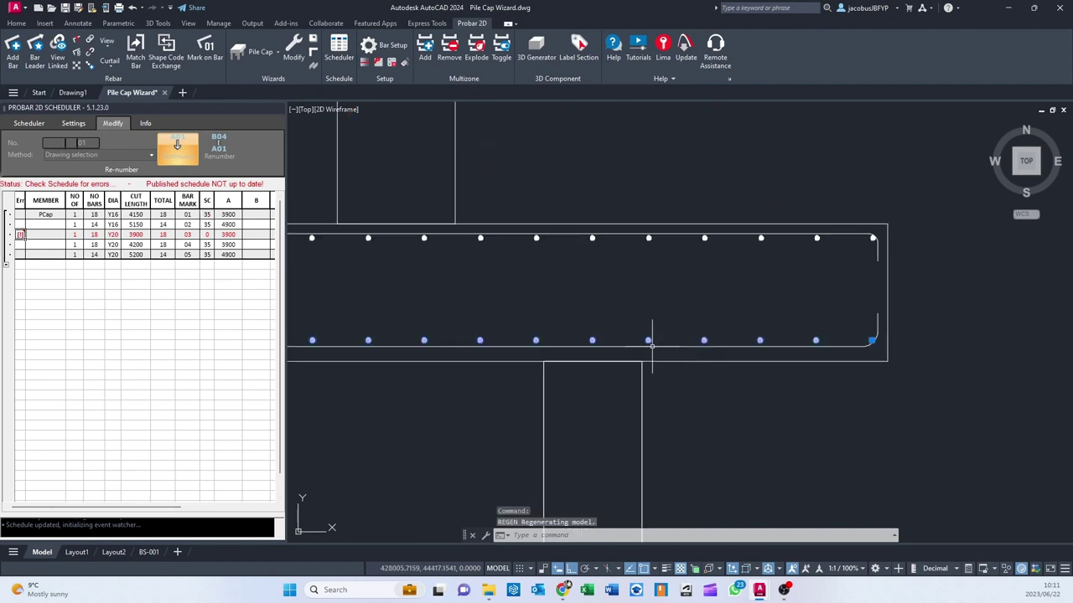
middle_drag(546, 347, 756, 350)
scroll(501, 335, down, 2)
middle_drag(496, 334, 457, 301)
scroll(458, 302, up, 1)
key(Escape)
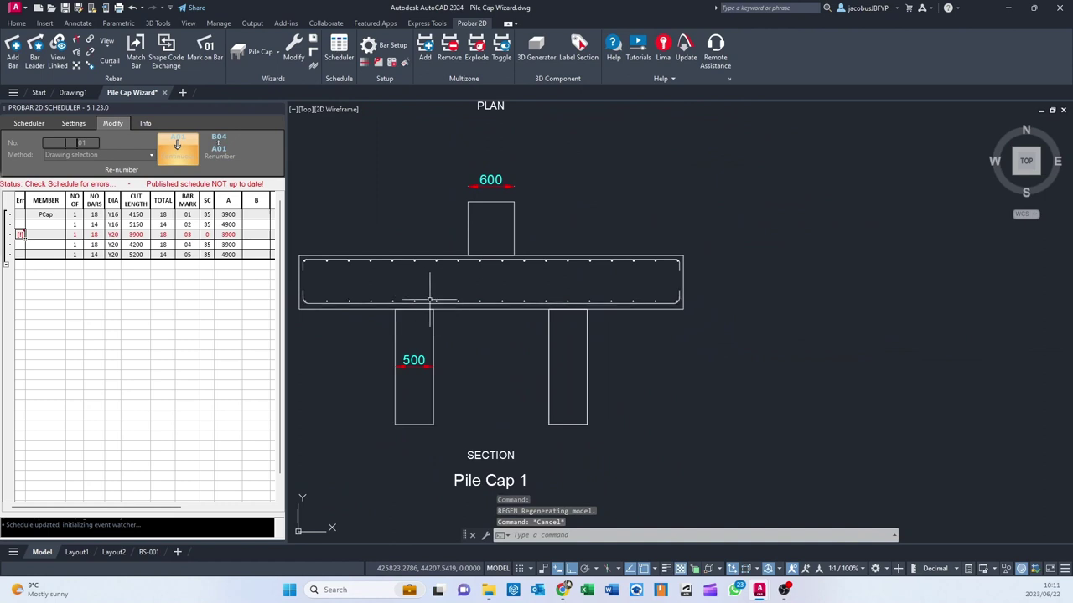
- Open the properties of the bottom row of bar dots in the section and check their shape code against the plan
scroll(441, 300, up, 1)
double_click(440, 300)
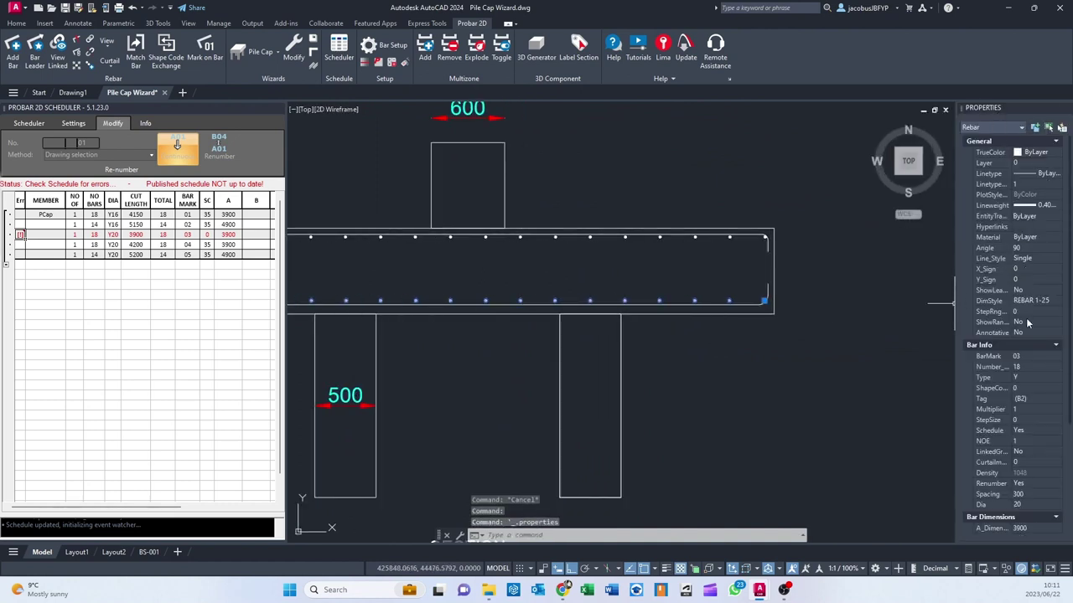
click(1058, 387)
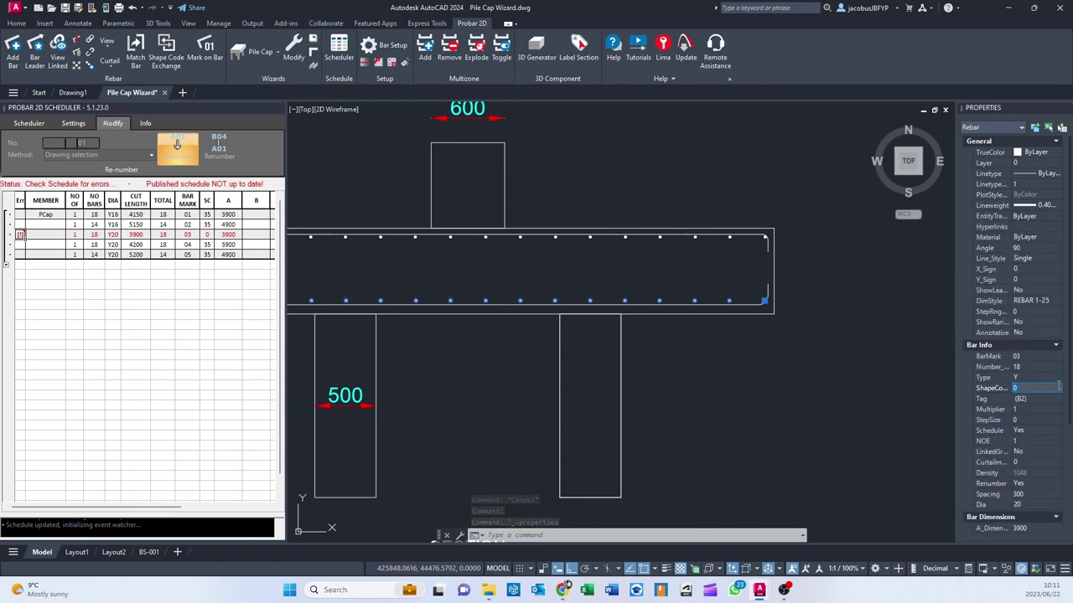
scroll(684, 295, down, 4)
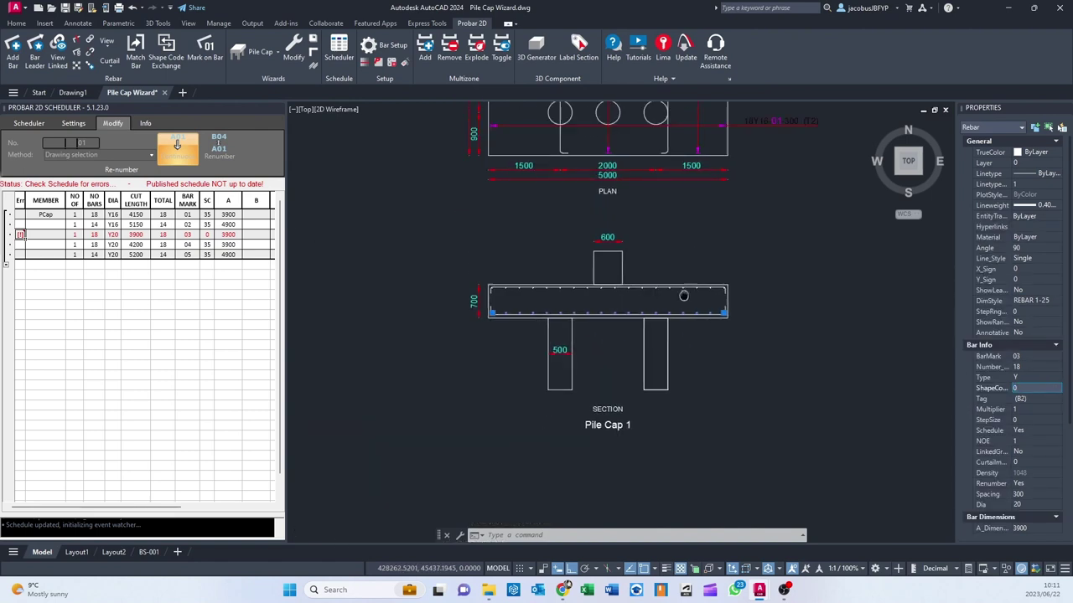
middle_drag(684, 295, 657, 420)
mouse_move(647, 249)
middle_down()
mouse_move(627, 340)
mouse_move(620, 234)
middle_up()
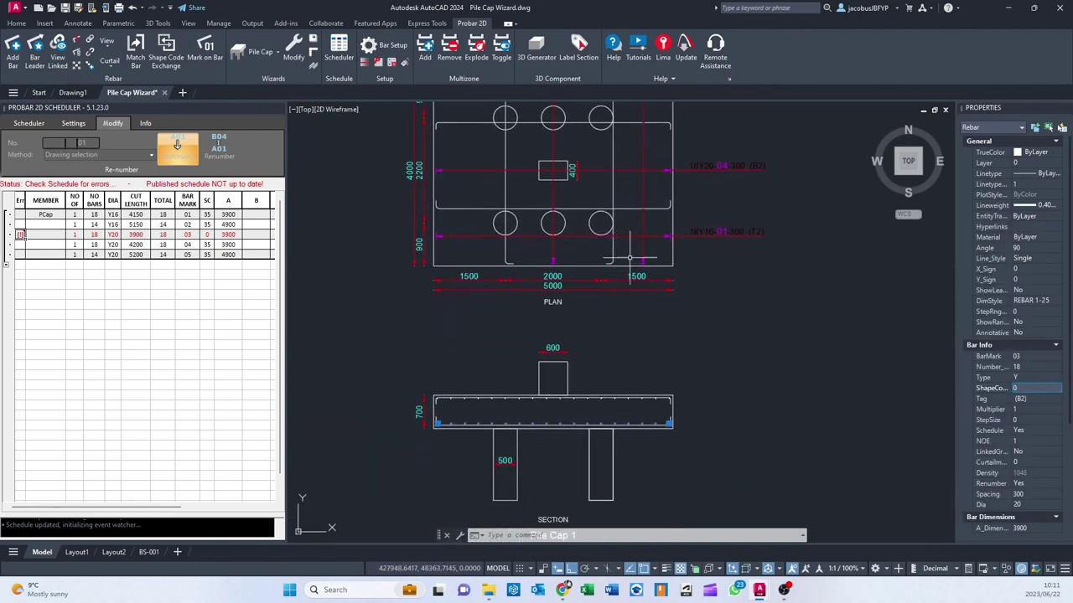
key(Escape)
- Select the bottom longitudinal bar at the right end of the section to inspect its bar properties
scroll(664, 411, up, 4)
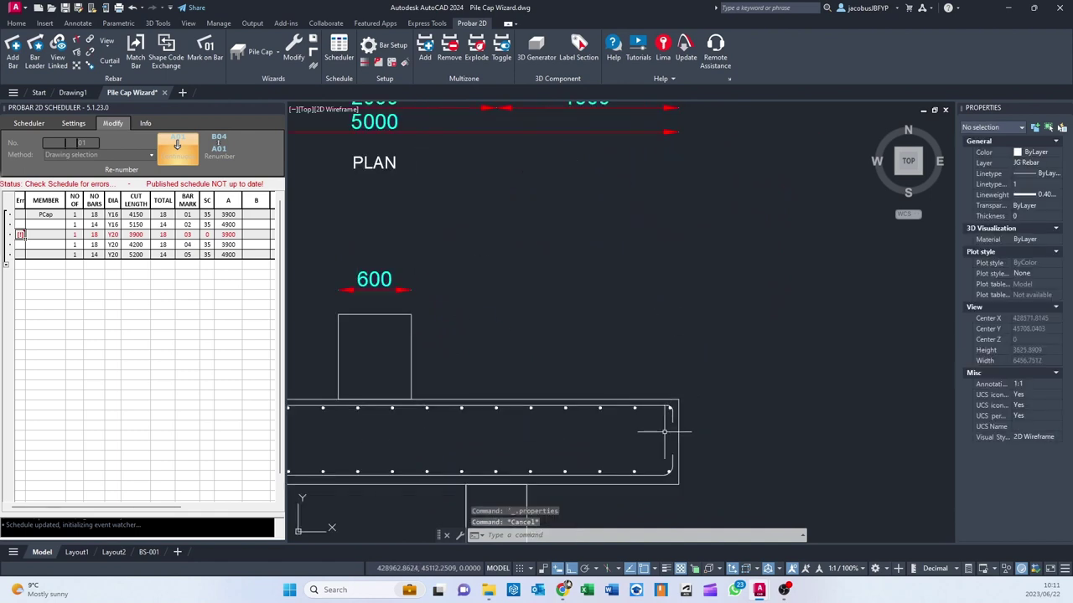
middle_drag(664, 433, 655, 338)
click(659, 378)
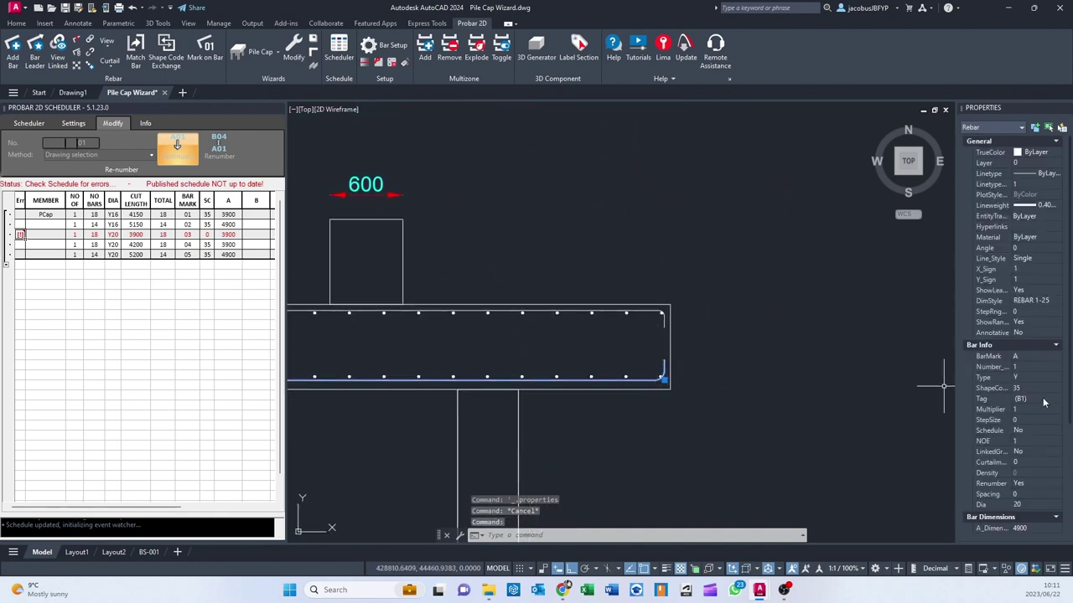
- Set the shape code of the bottom row of bar dots in the section to 35 and check the top row's bar properties
key(Escape)
click(627, 375)
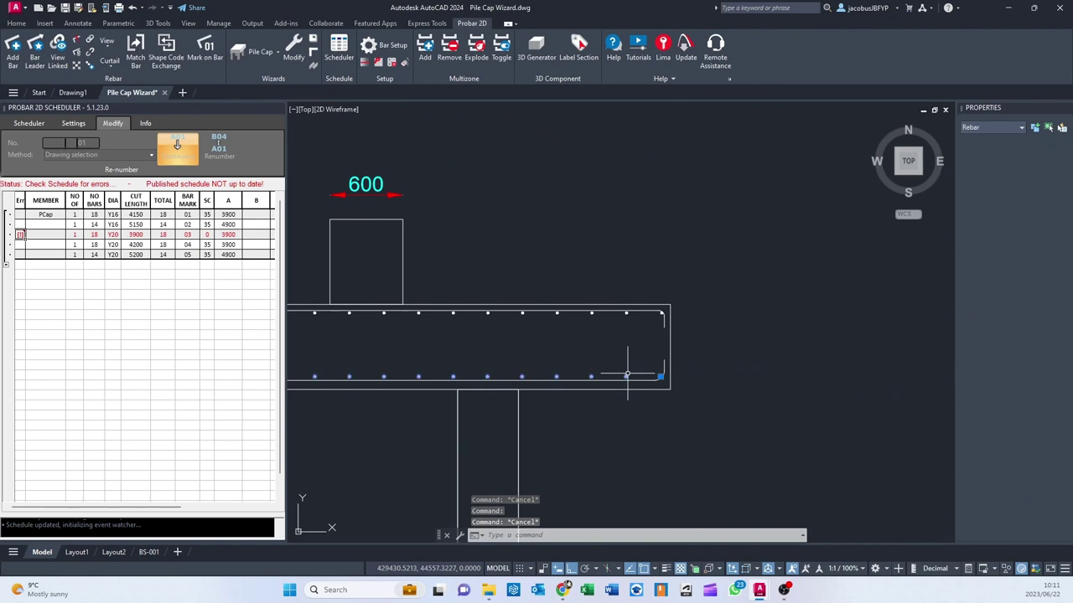
click(1040, 389)
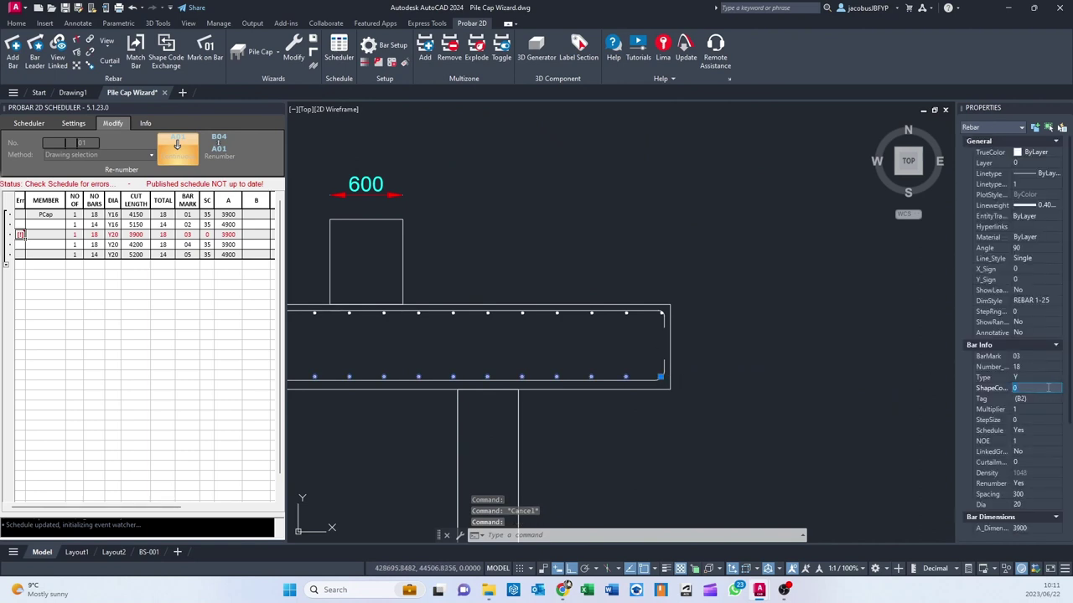
key(Tab)
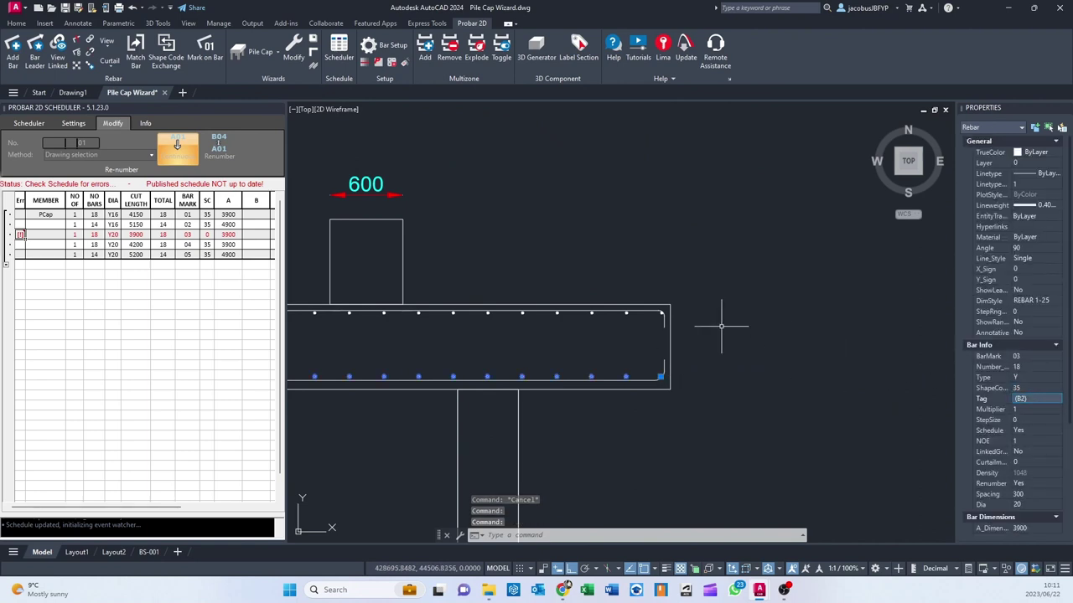
click(725, 395)
key(Escape)
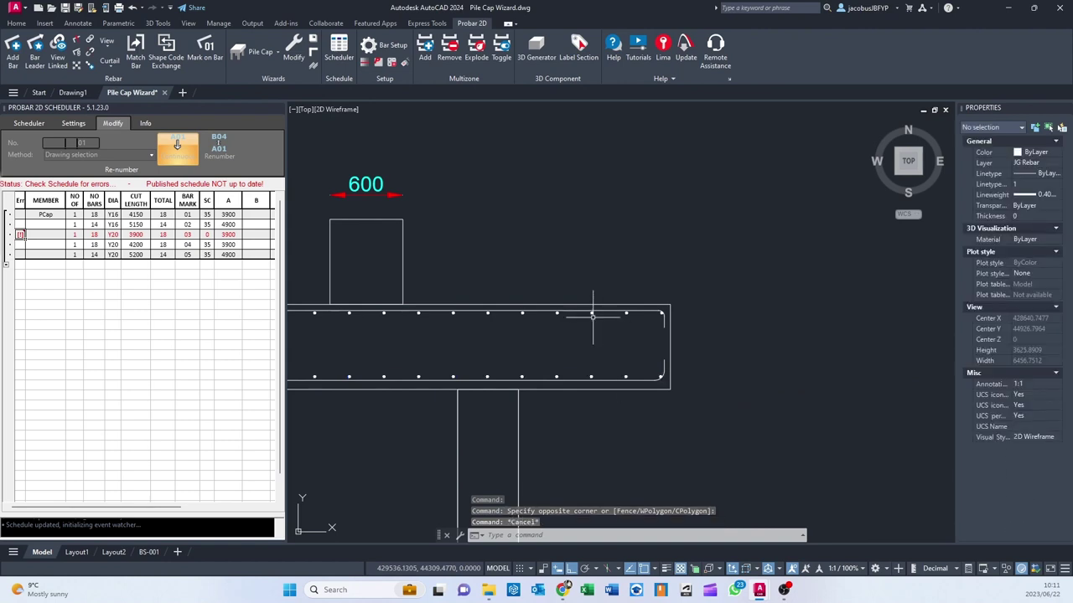
click(592, 313)
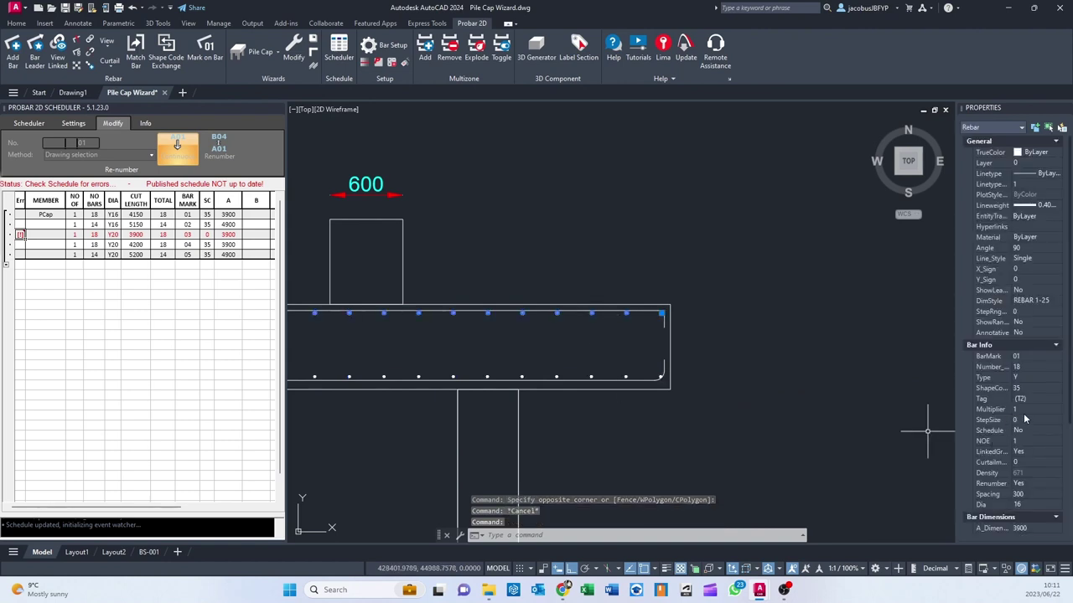
key(Escape)
- Renumber all bars of the pile cap again by drawing selection, covering both the plan and the section
scroll(851, 400, down, 2)
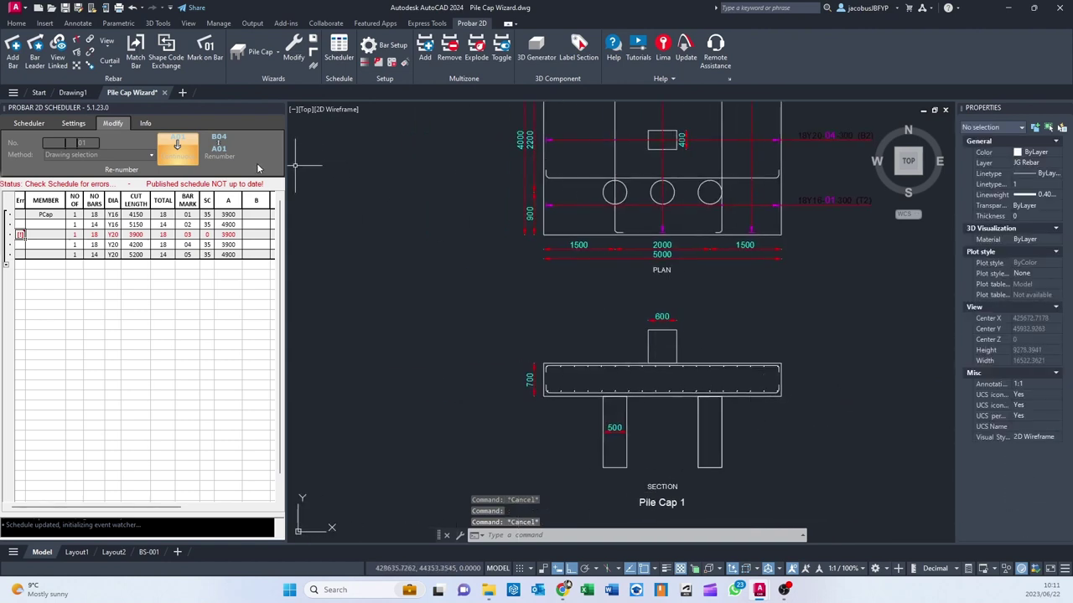
click(218, 152)
click(524, 311)
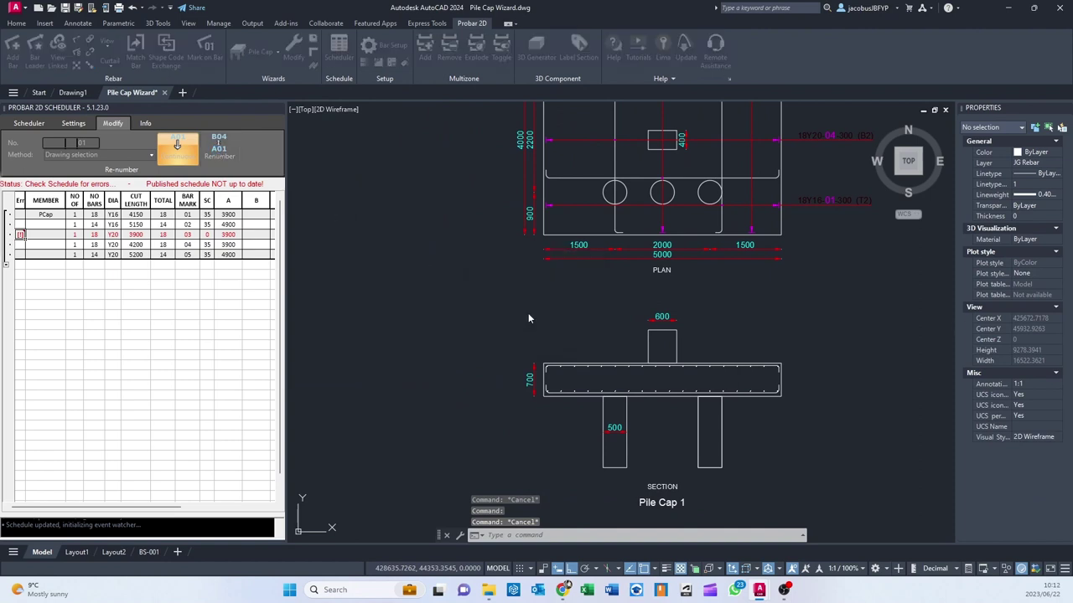
click(669, 198)
click(455, 419)
key(Return)
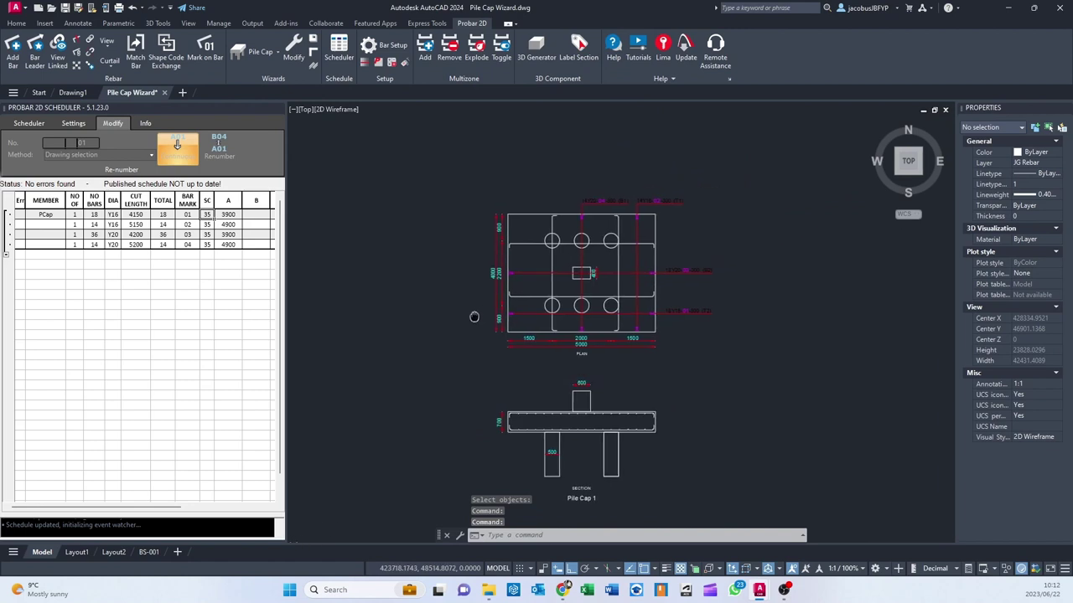
- Bring up the bar scheduler's commands for publishing and laying out the pile cap schedule
click(29, 123)
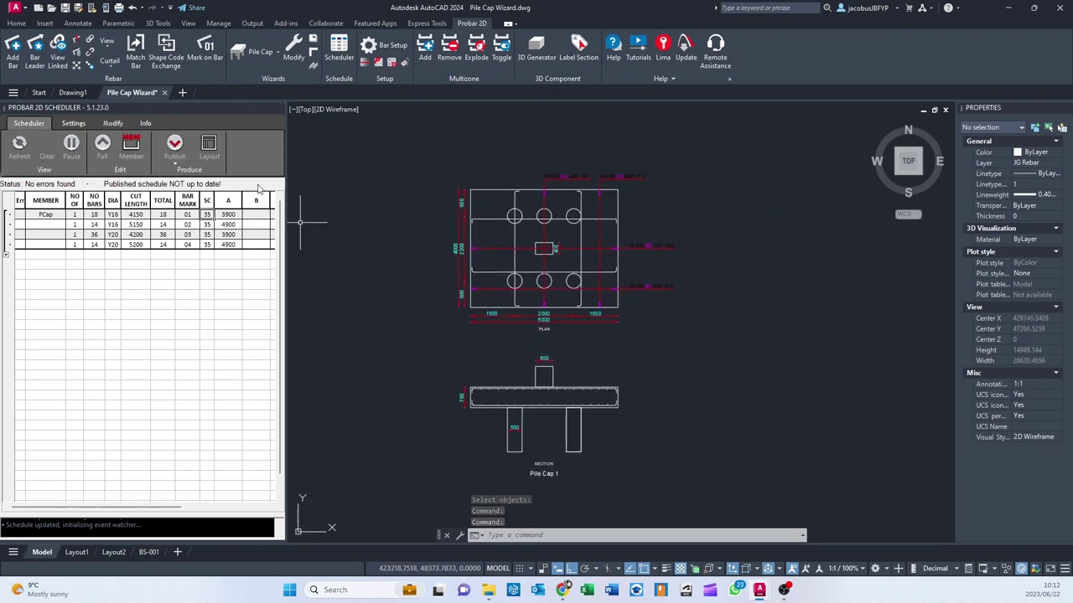
middle_drag(469, 329, 443, 327)
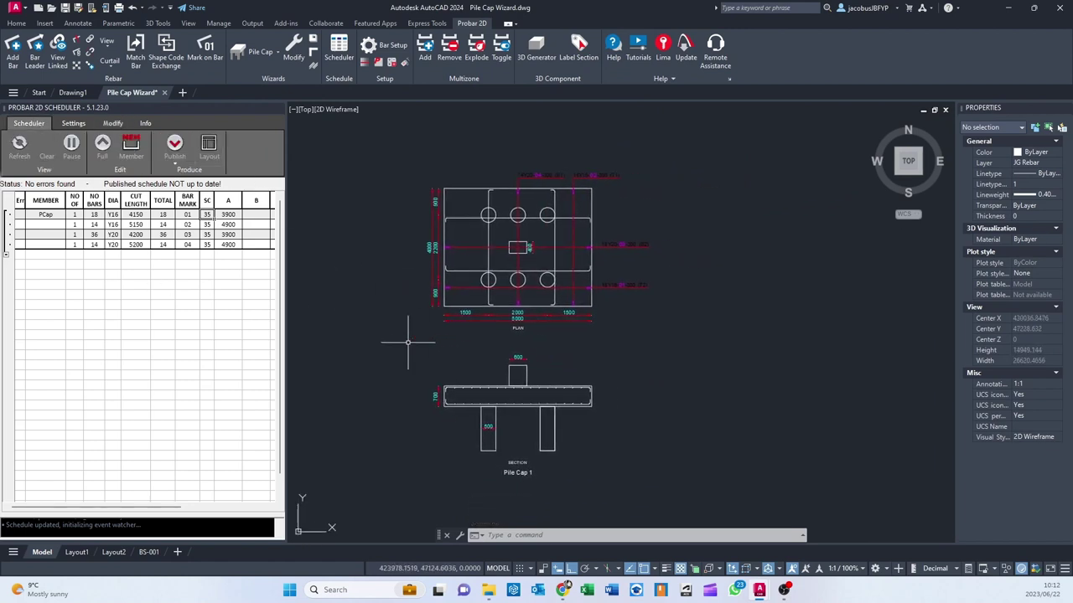